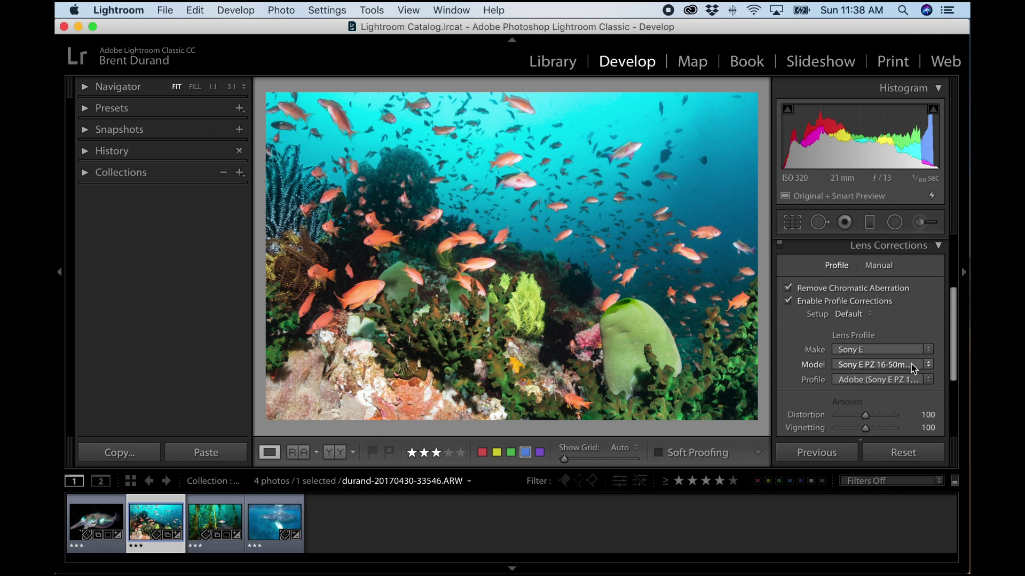
Toggle the reef photo's lens profile correction off and back on to compare
click(788, 301)
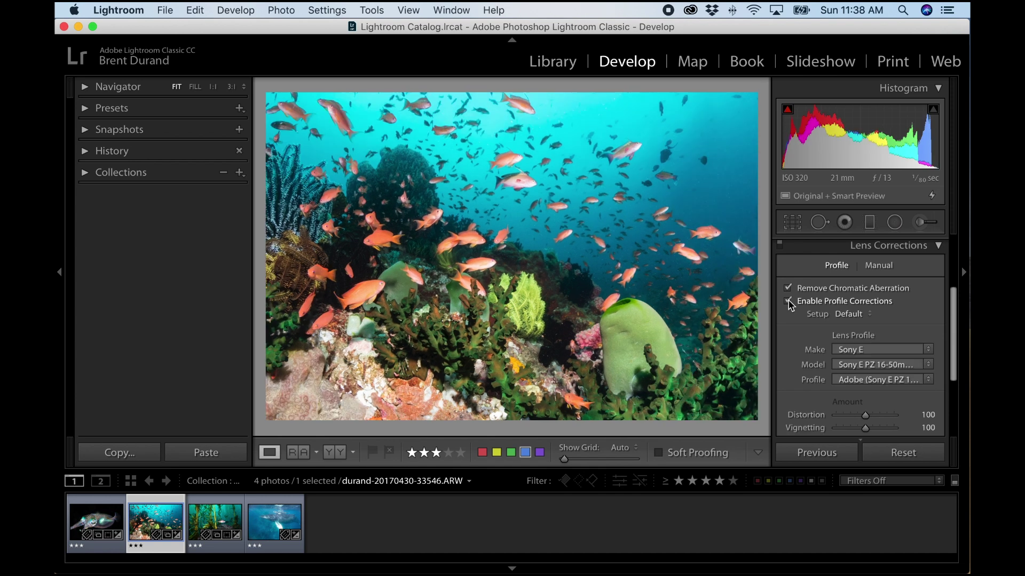
click(788, 302)
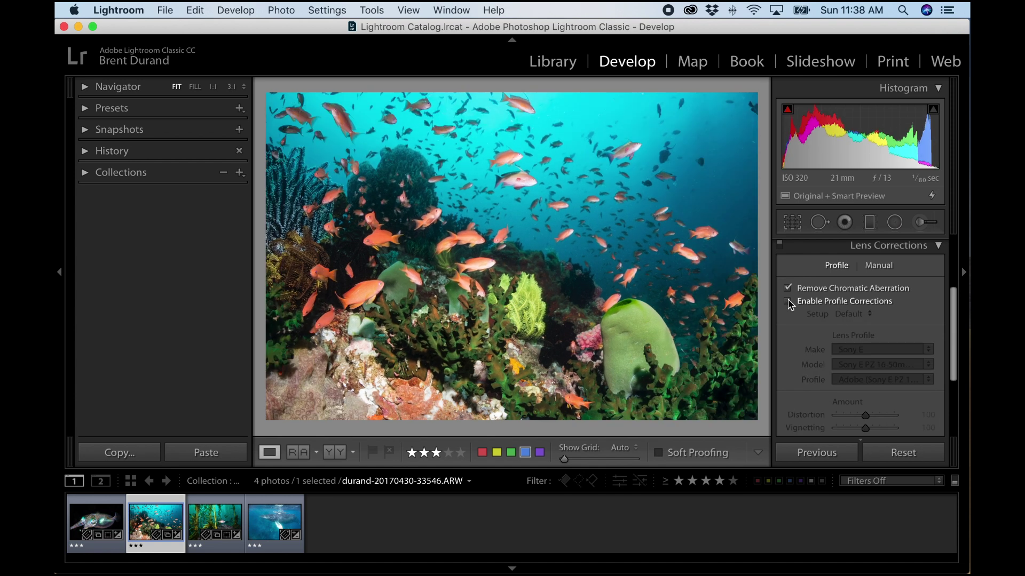
click(788, 302)
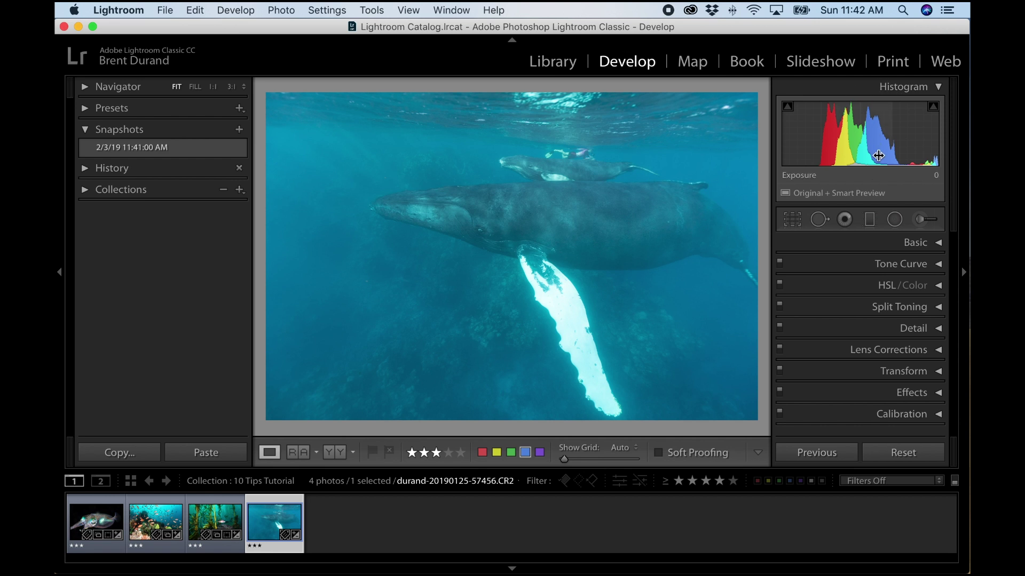
Apply Auto Tone to the whale photo, giving Exposure +0.43 and Highlights −67
click(937, 245)
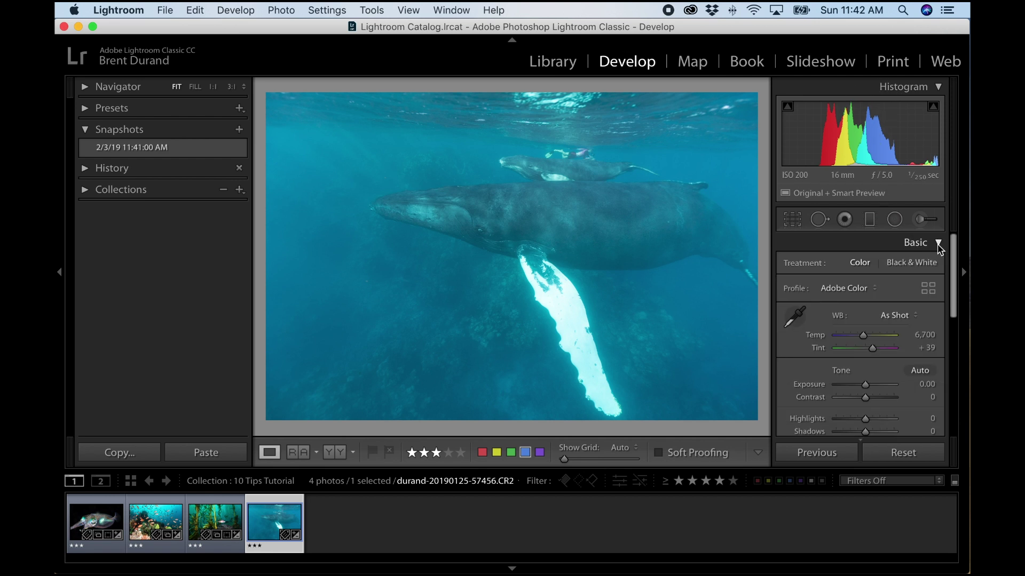
scroll(875, 394, down, 2)
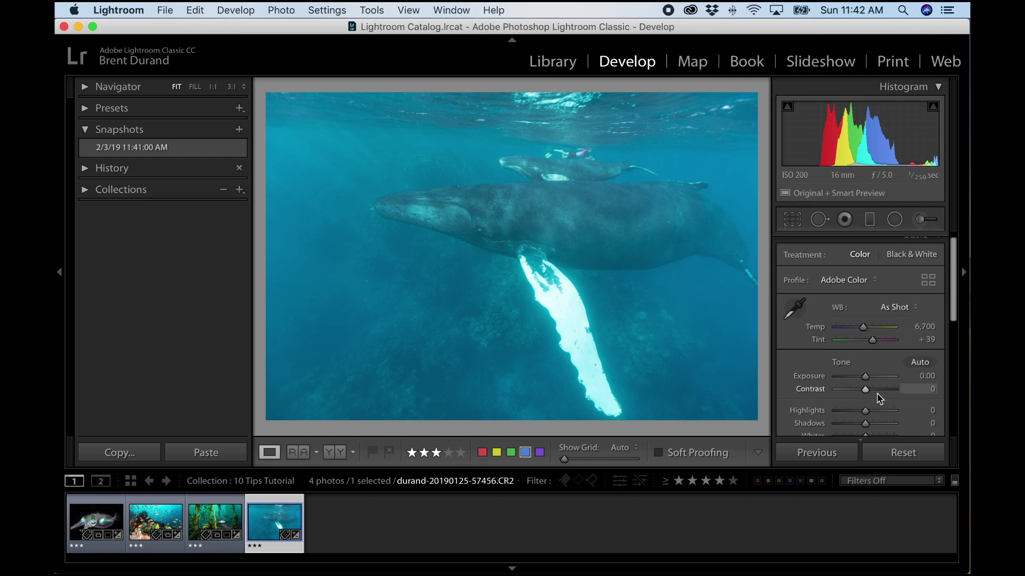
scroll(878, 398, down, 3)
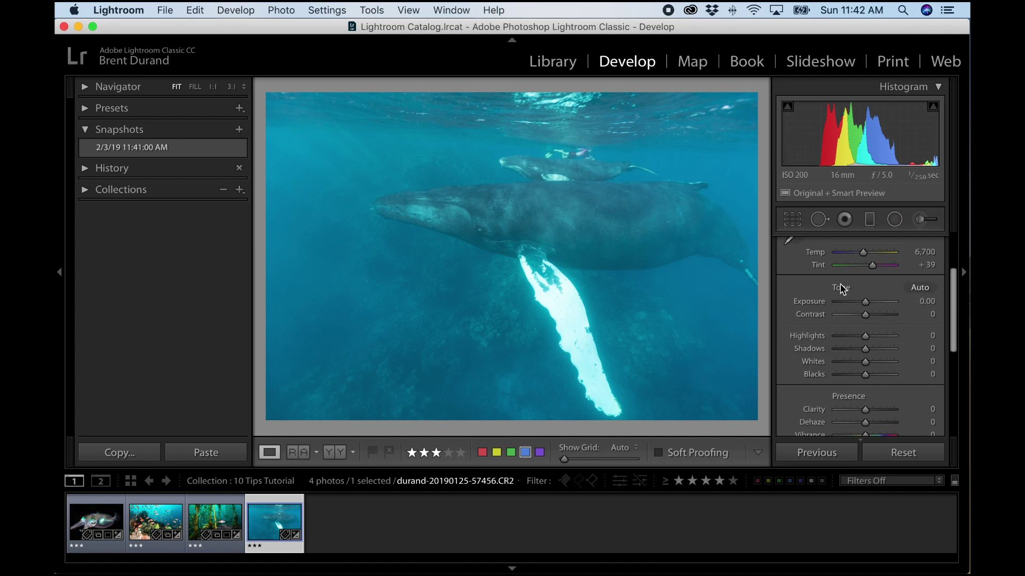
click(918, 289)
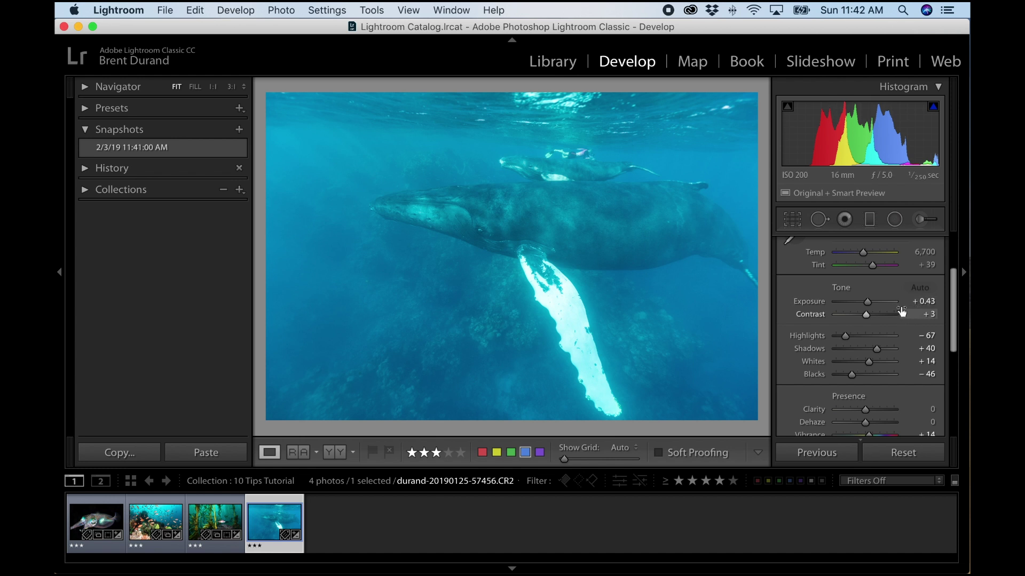
key(backslash)
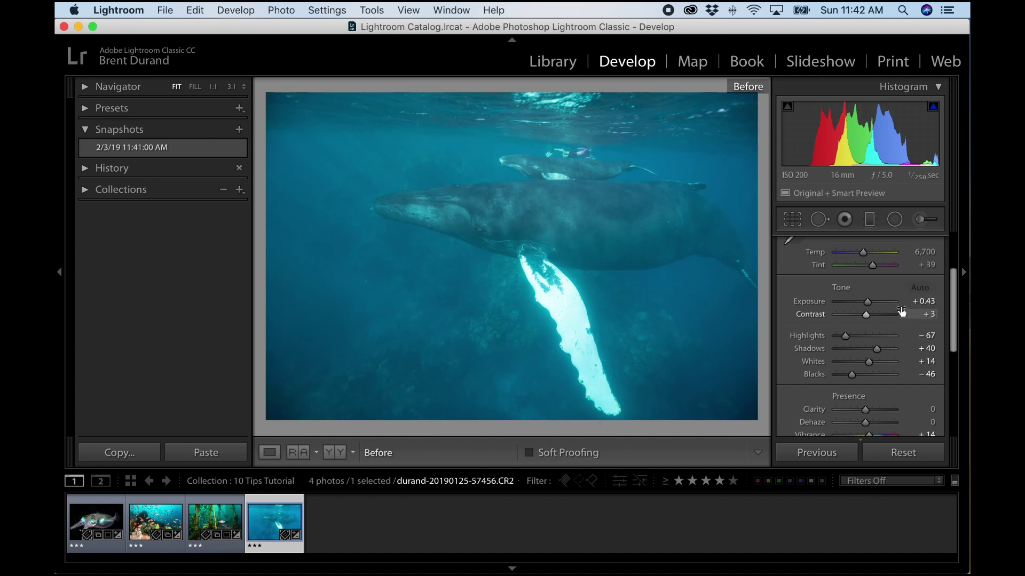
key(backslash)
key(backslash)
key(backslash)
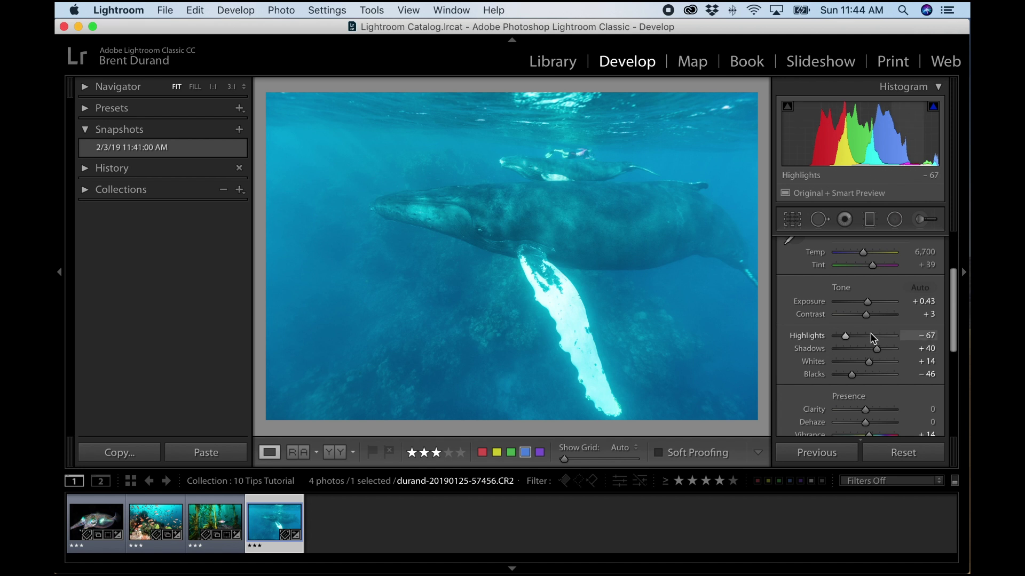
Reset the whale photo's Exposure and drag it back to about +0.40
double_click(868, 303)
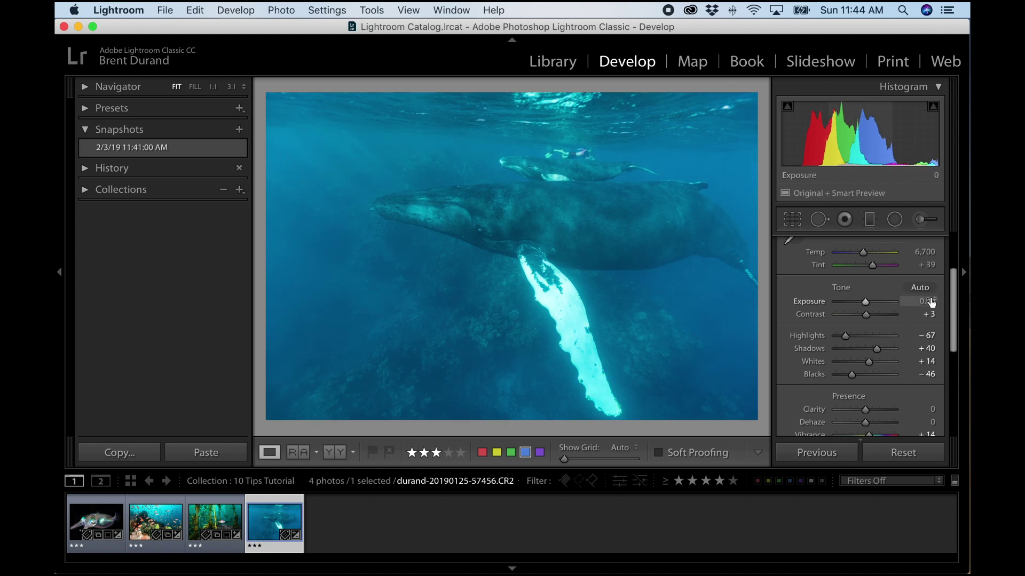
drag(865, 303, 869, 304)
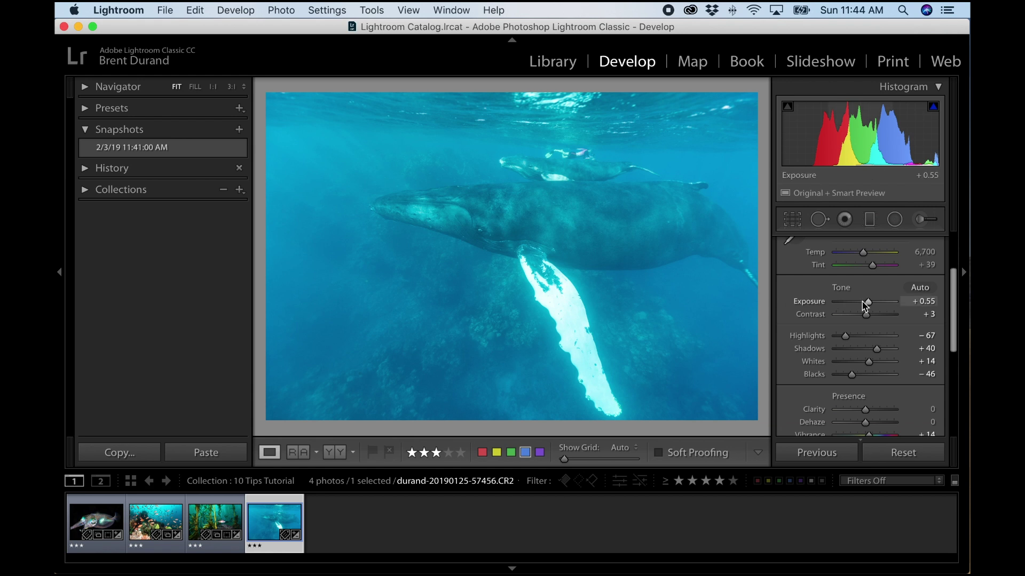
drag(872, 303, 869, 304)
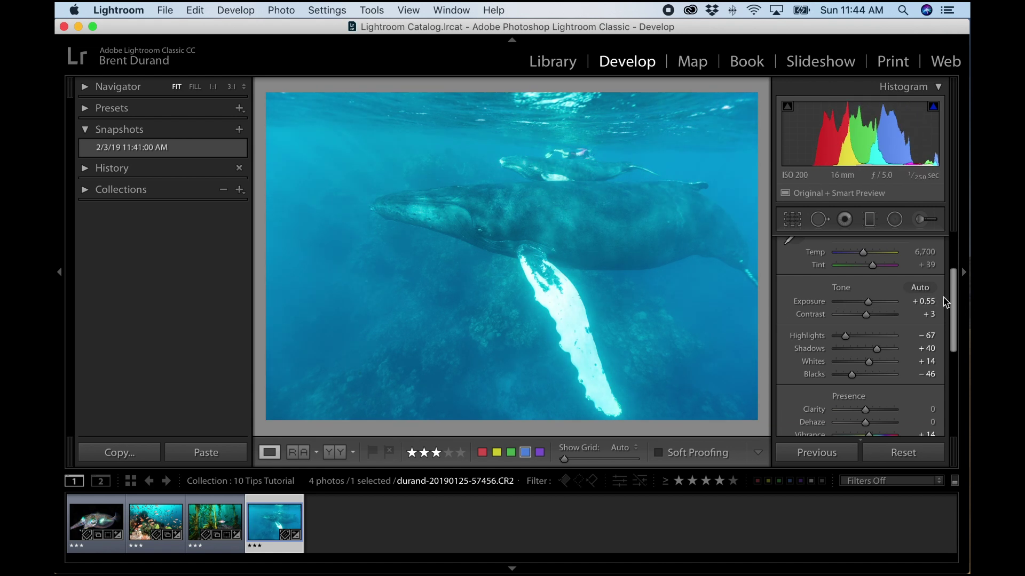
Enter Exposure +0.43, widen the adjustment panel, and fine-tune Exposure to +0.45
click(926, 302)
key(BackSpace)
text(.43)
key(Return)
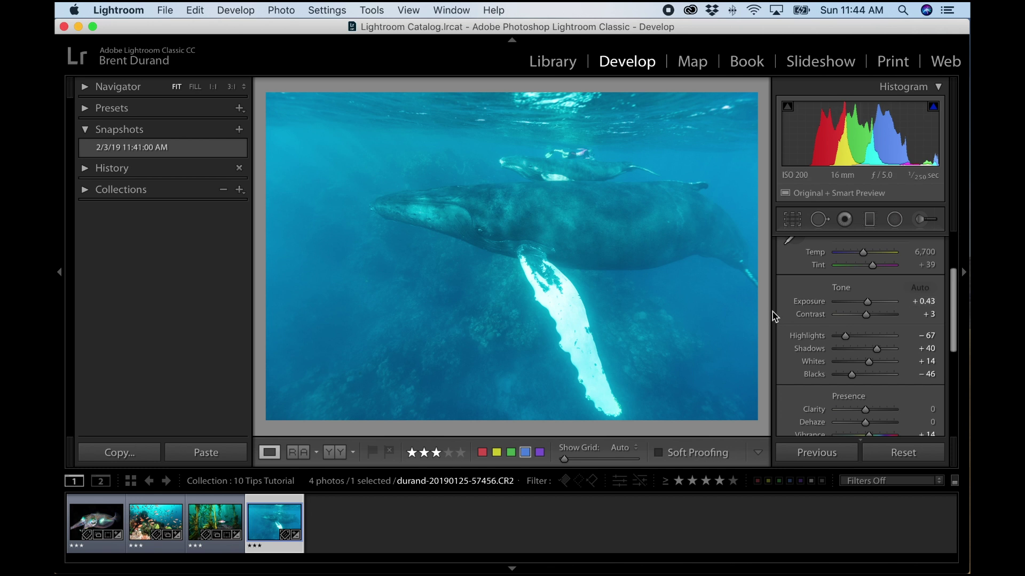
drag(731, 311, 689, 314)
drag(827, 302, 832, 306)
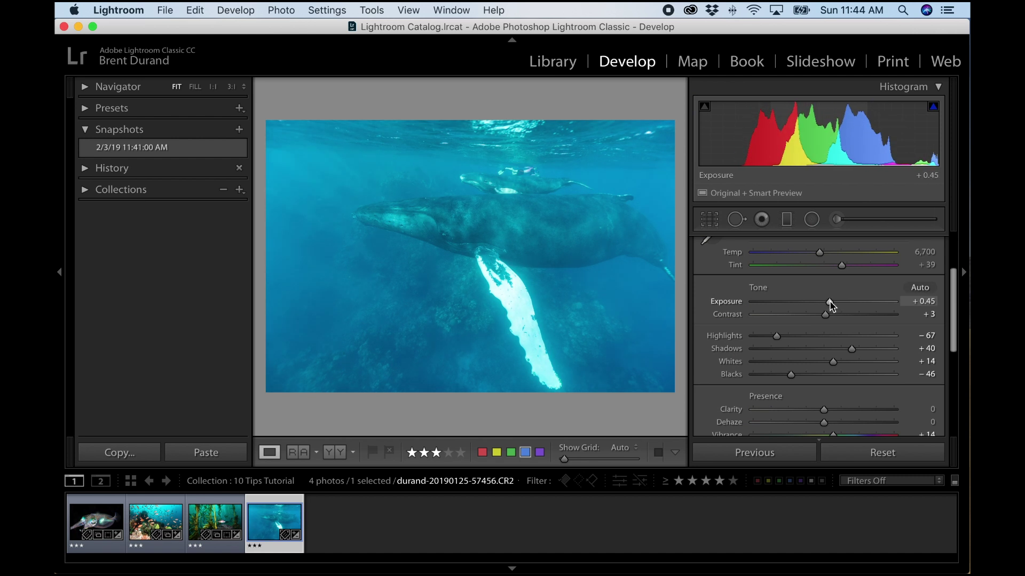
Type .43 into the whale photo's Exposure field to set it to +0.43
click(925, 303)
key(BackSpace)
text(.43)
key(Return)
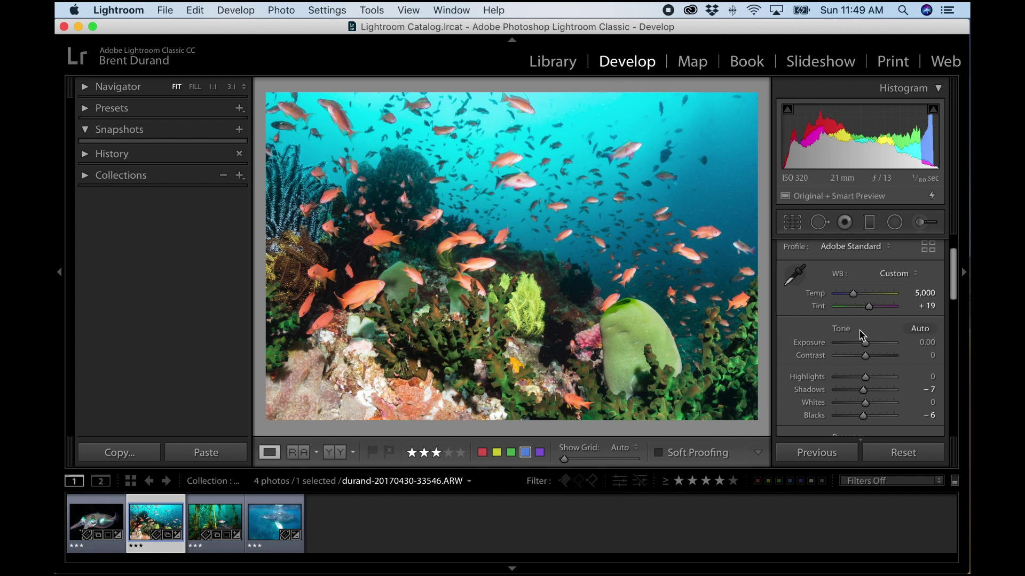
Save the reef photo's current settings as a snapshot named Finished Edit 1
scroll(854, 372, down, 5)
scroll(853, 372, down, 6)
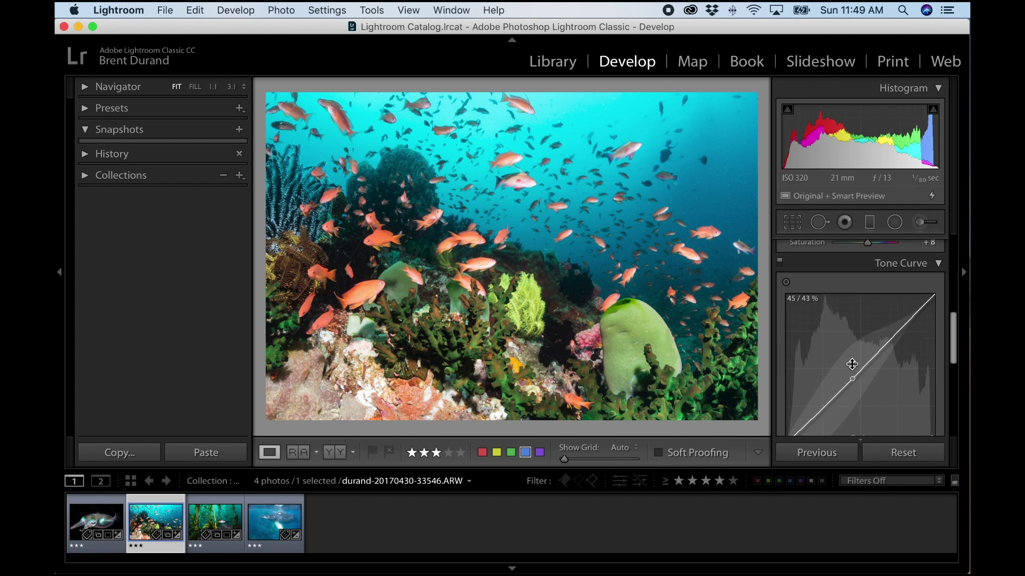
scroll(848, 355, up, 3)
scroll(844, 348, up, 4)
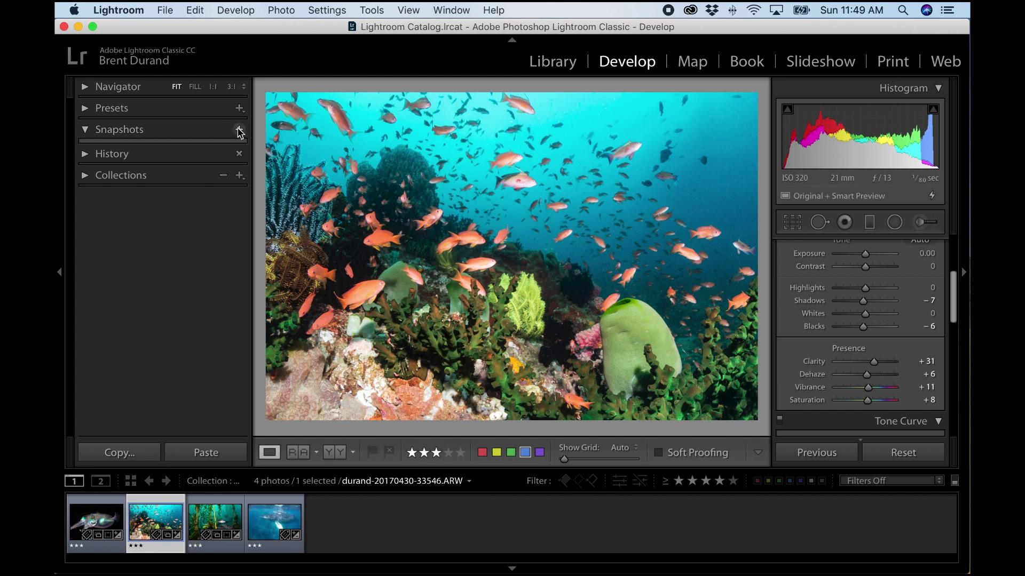
click(239, 130)
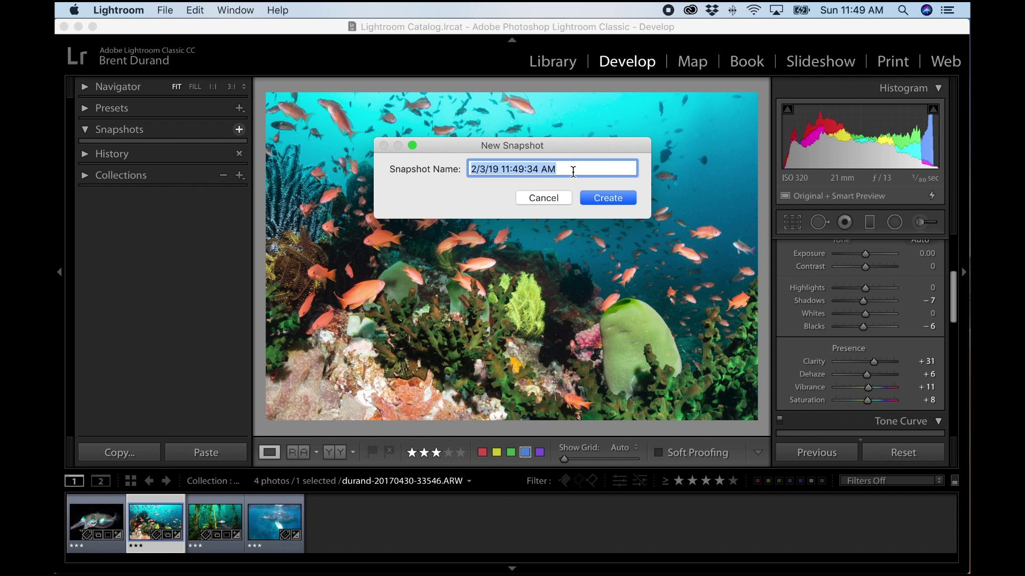
text(Finished Edit 1)
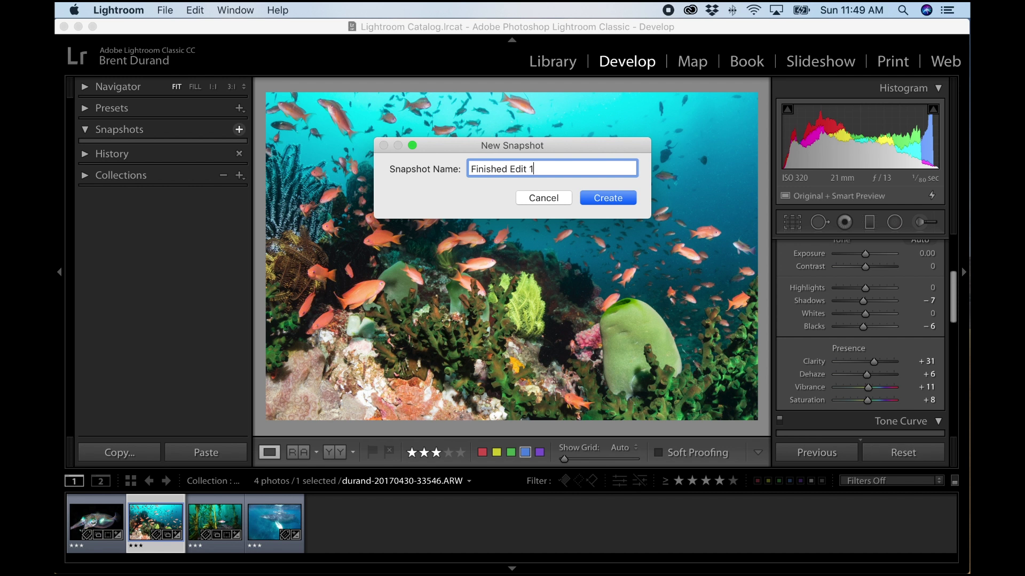
key(Return)
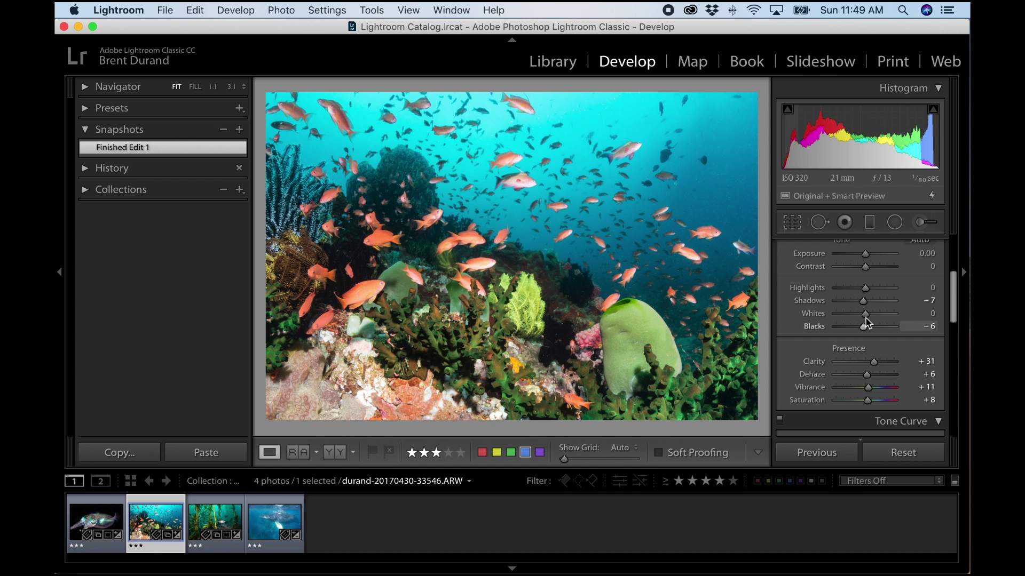
Raise Whites to +26, drop Blacks to −88, and bend the tone curve into an S-shape
drag(850, 308, 840, 326)
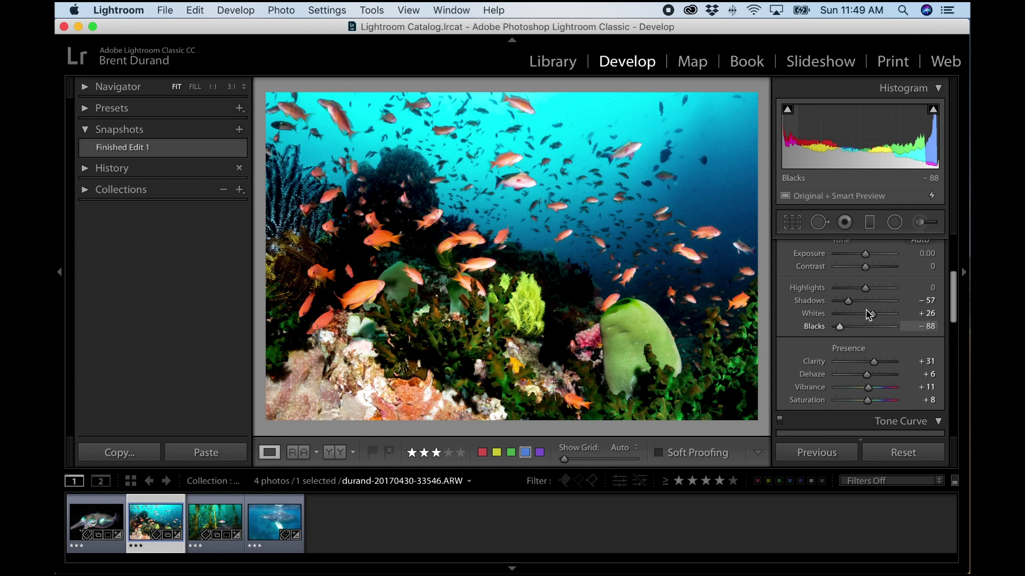
scroll(865, 331, down, 10)
drag(843, 365, 842, 392)
drag(891, 310, 891, 300)
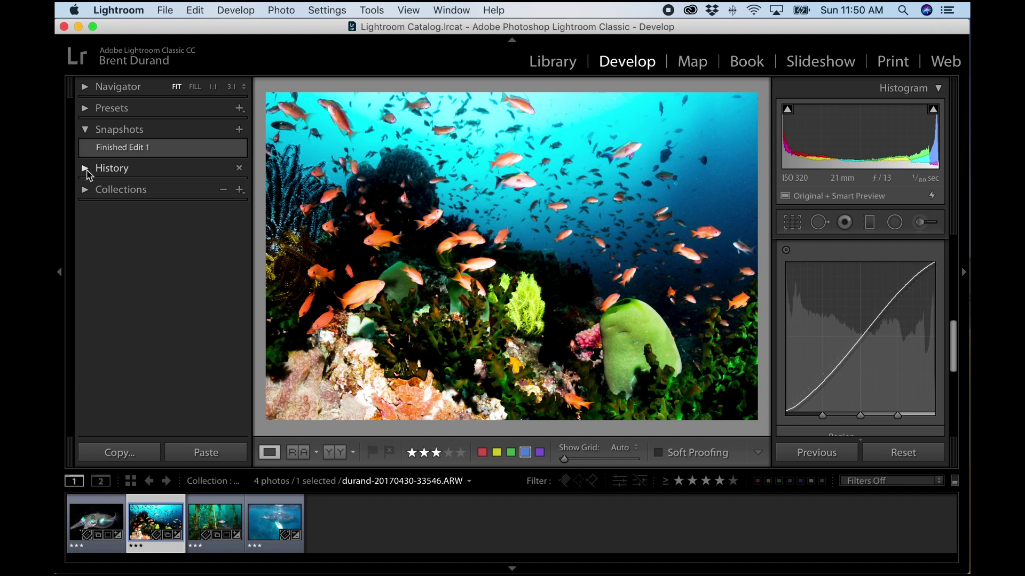
click(88, 170)
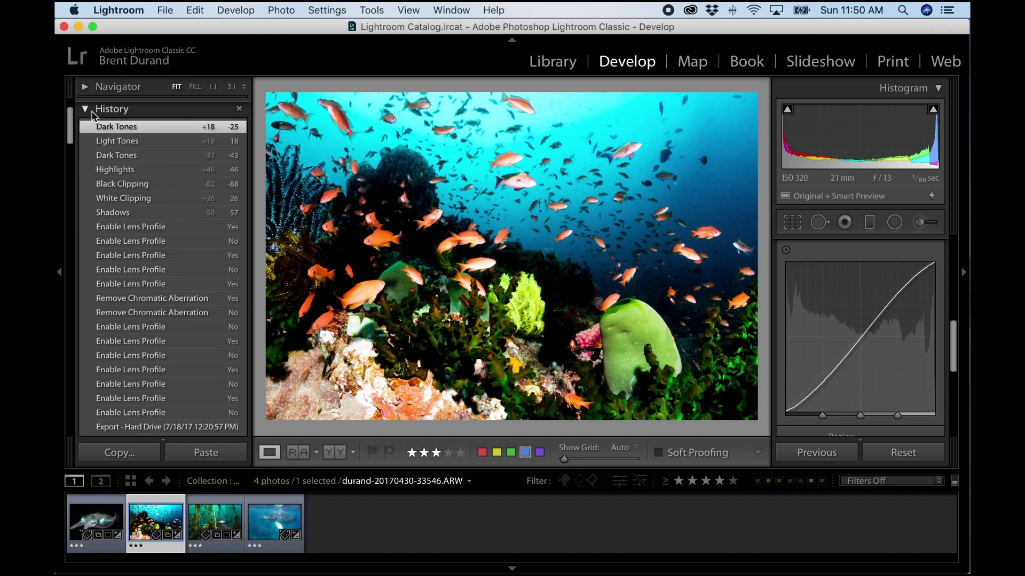
Revert the reef photo to its Finished Edit 1 snapshot settings
click(86, 110)
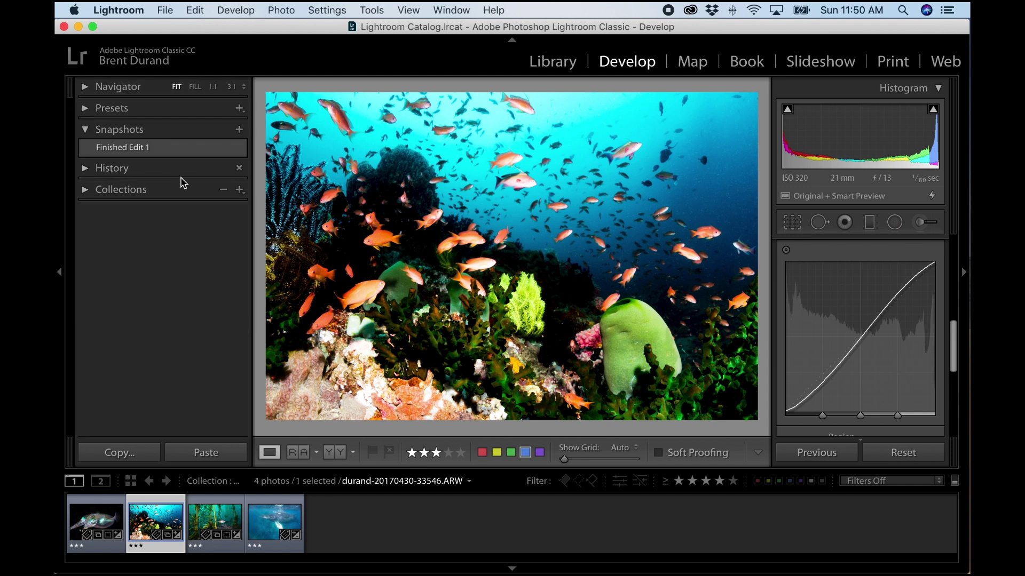
click(165, 153)
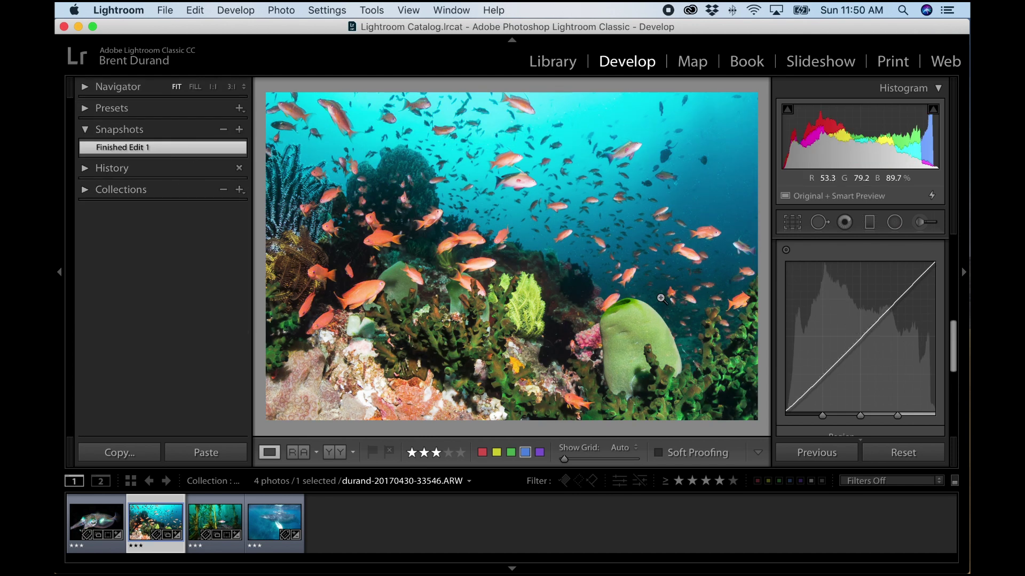
scroll(889, 320, up, 5)
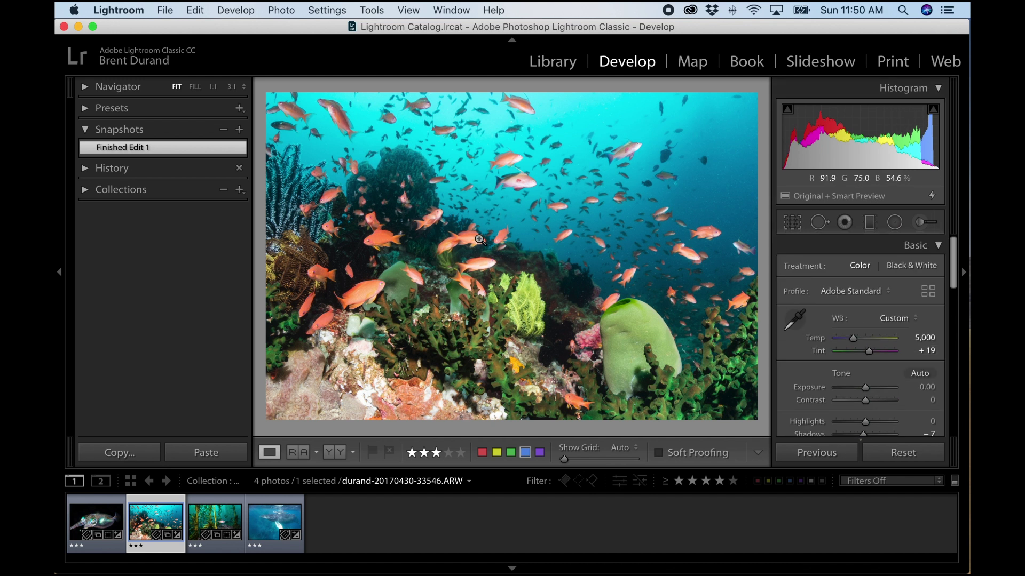
Reset the reef photo, then darken Shadows to −28 and Blacks to −47
click(910, 452)
scroll(812, 384, down, 3)
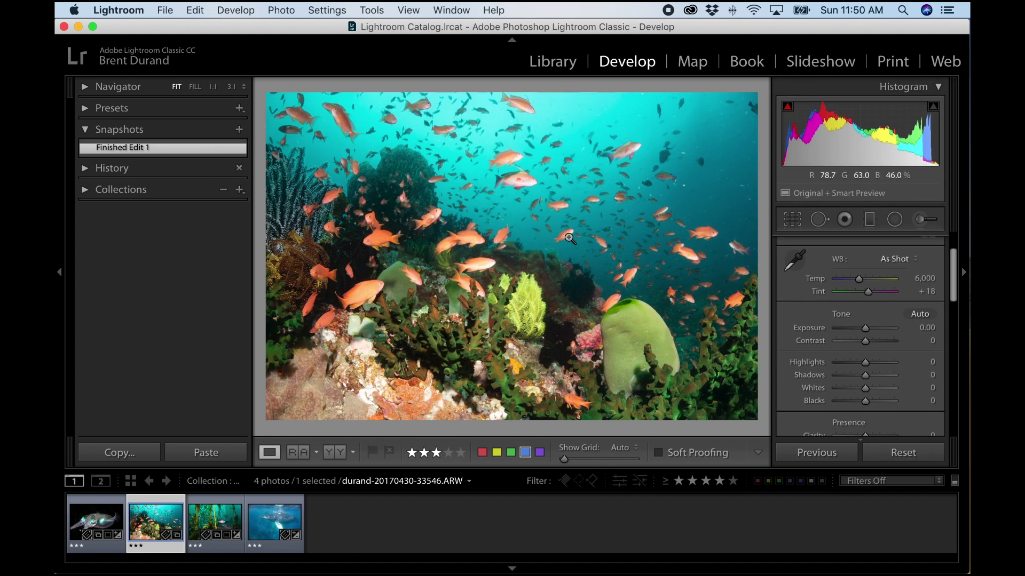
scroll(866, 405, down, 1)
drag(865, 377, 857, 352)
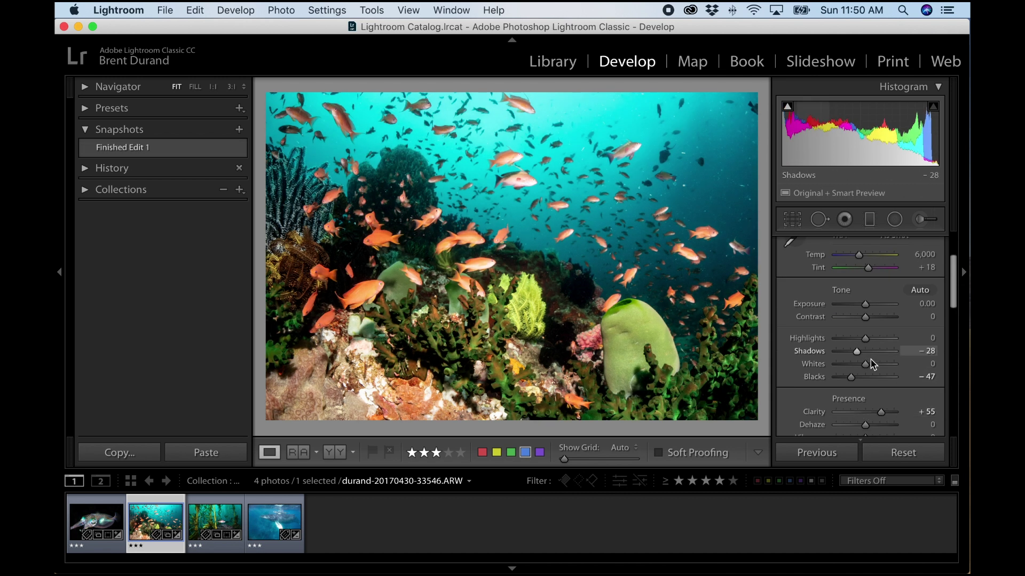
Boost Clarity to +55 and Saturation to +21, then go back to Finished Edit 1
scroll(870, 373, down, 1)
drag(865, 427, 873, 416)
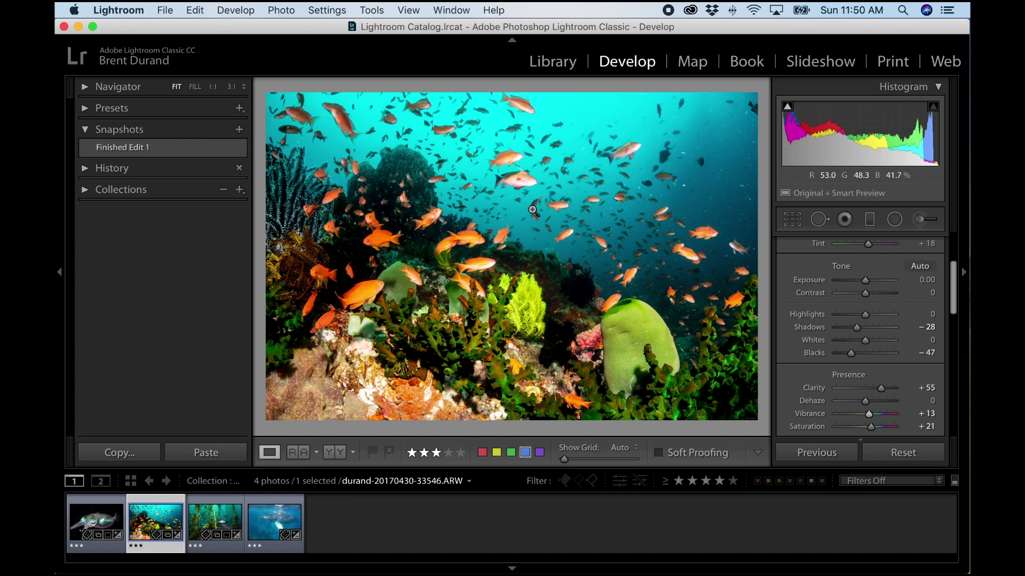
click(142, 151)
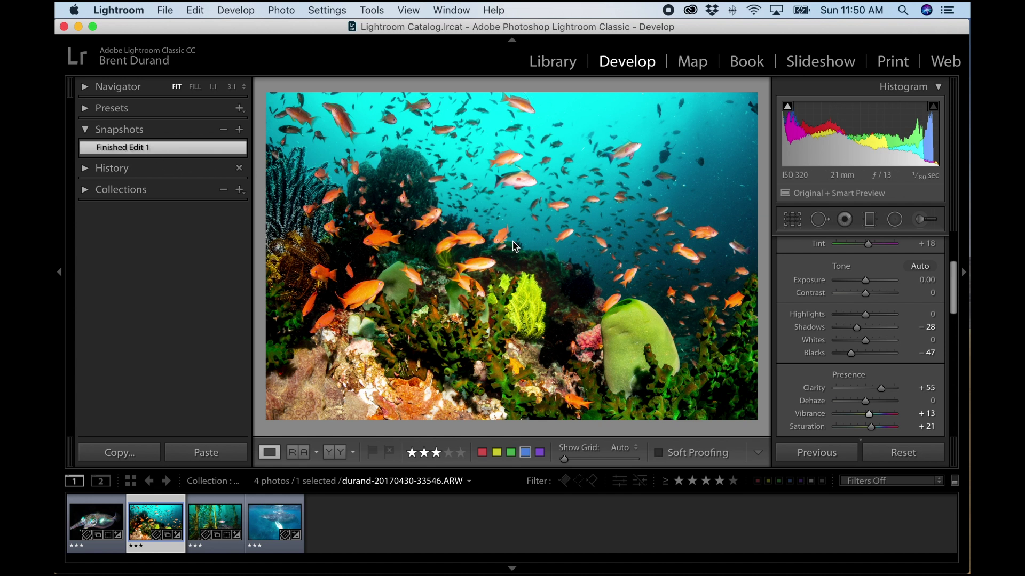
key(super+z)
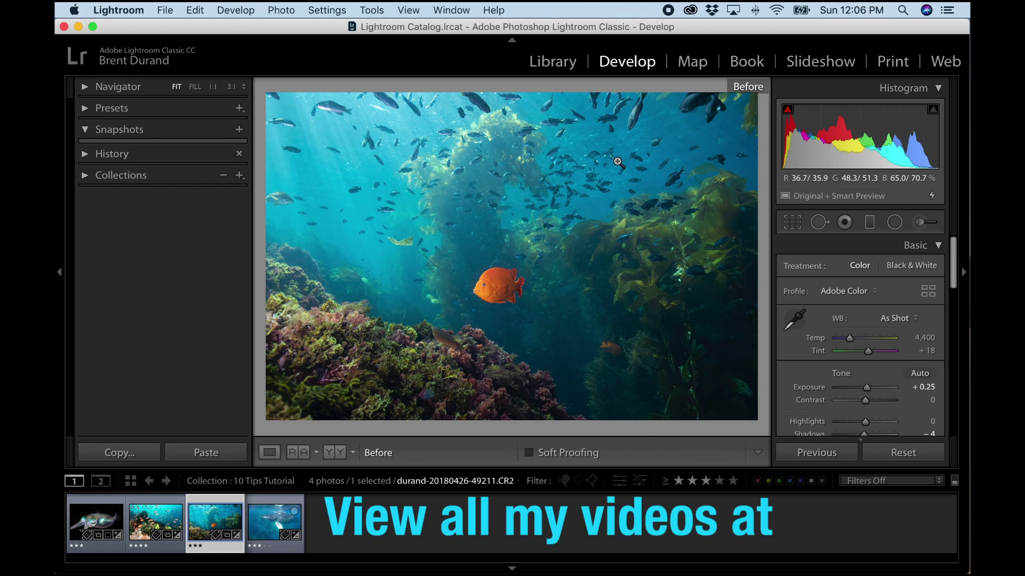
Toggle the kelp-forest photo's Before view on and back off with the backslash key
key(backslash)
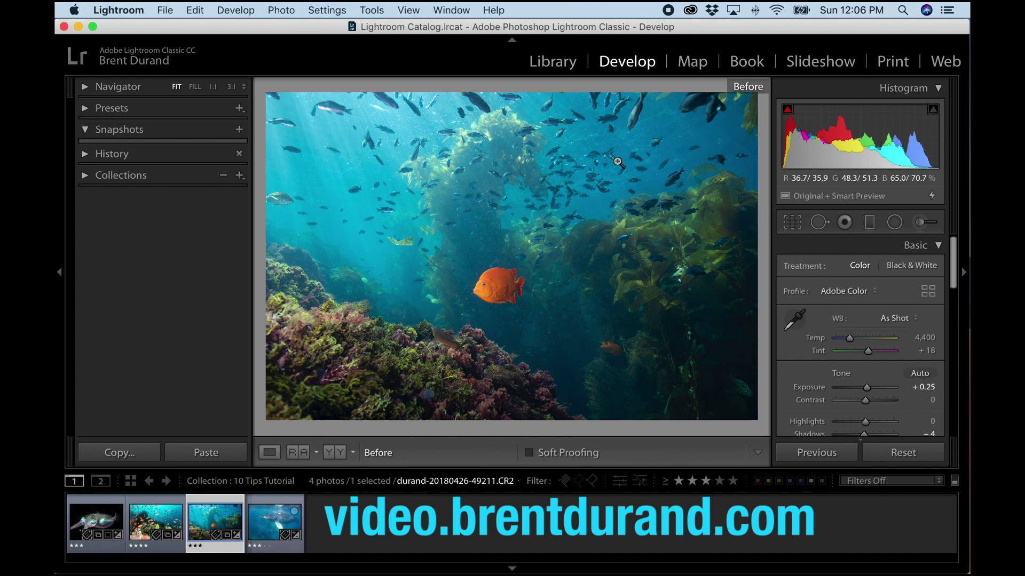
key(backslash)
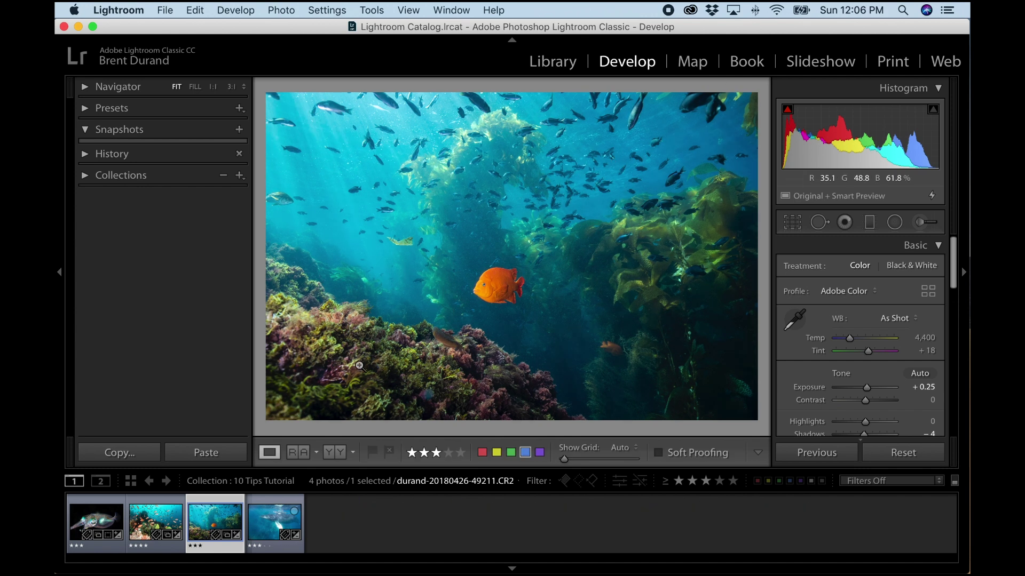
click(339, 454)
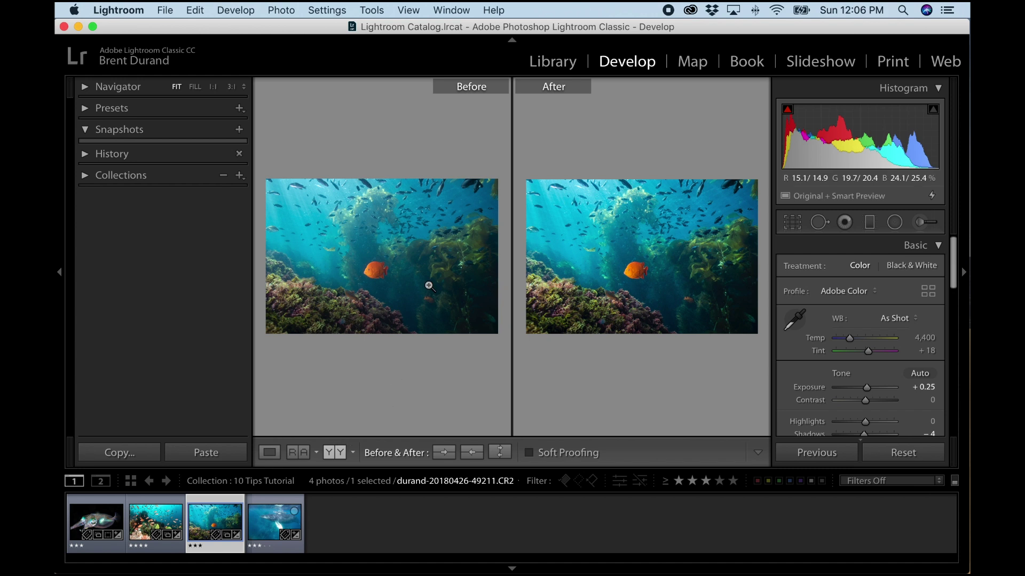
key(Tab)
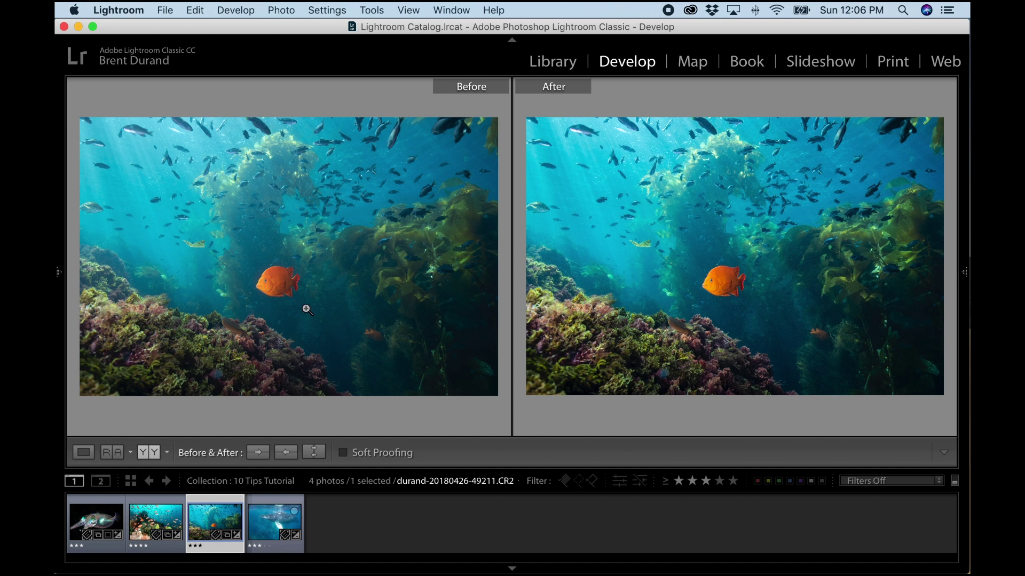
click(168, 453)
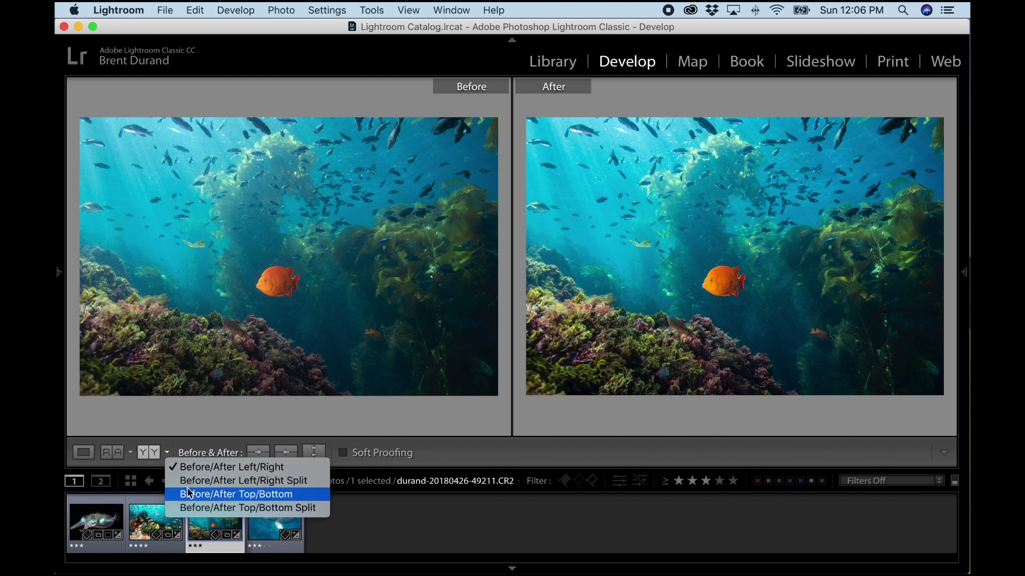
click(171, 455)
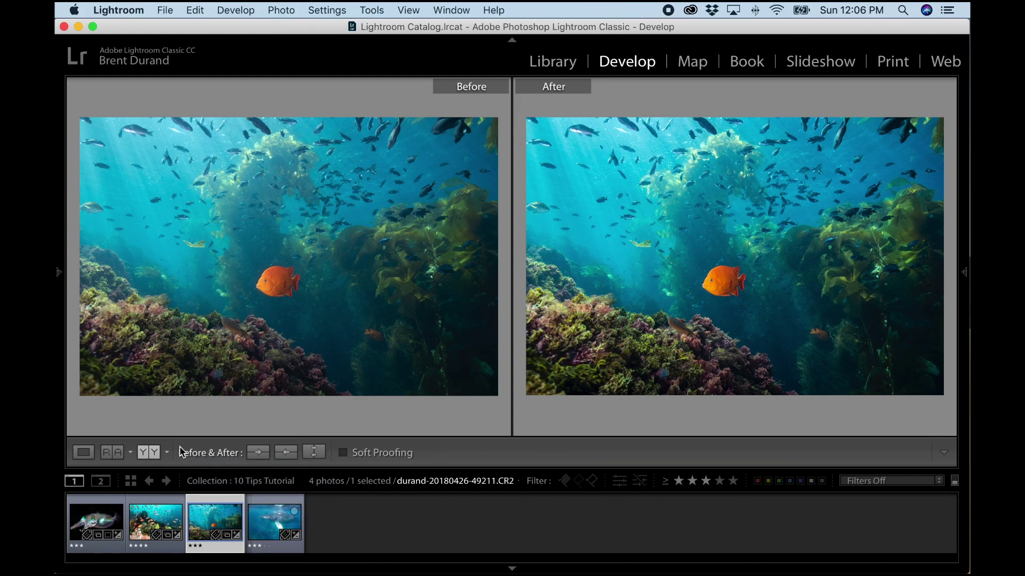
key(Tab)
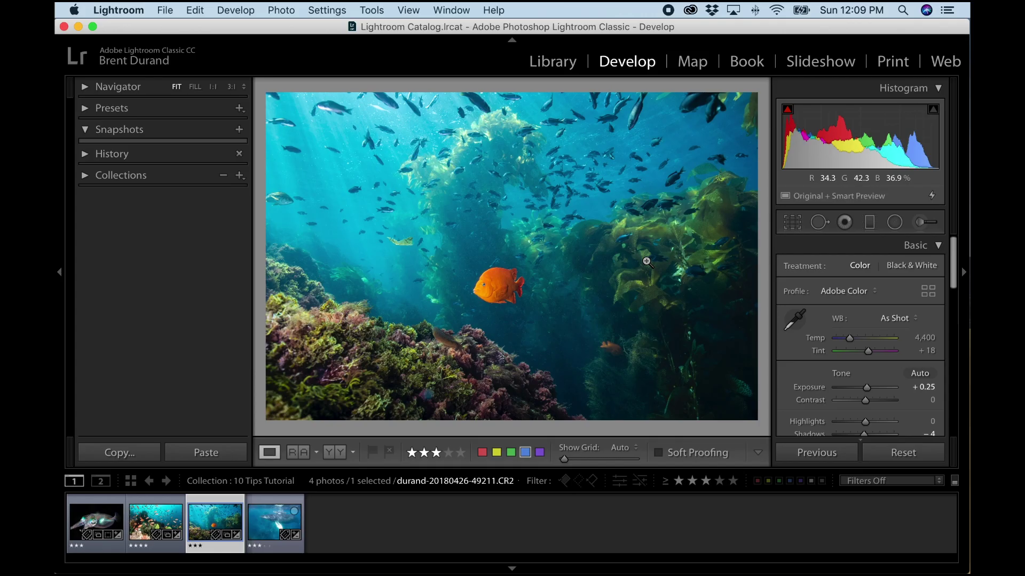
key(l)
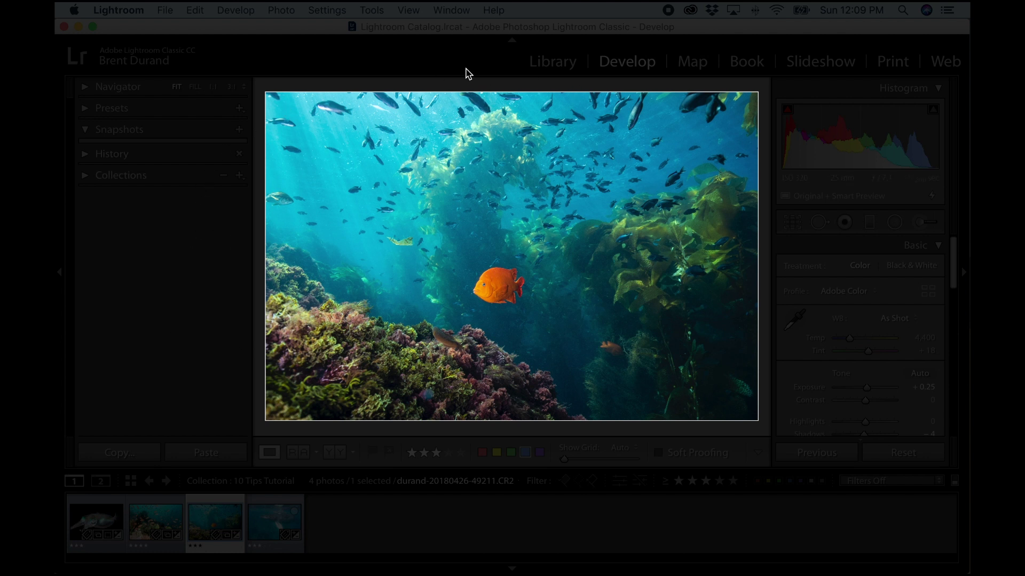
key(l)
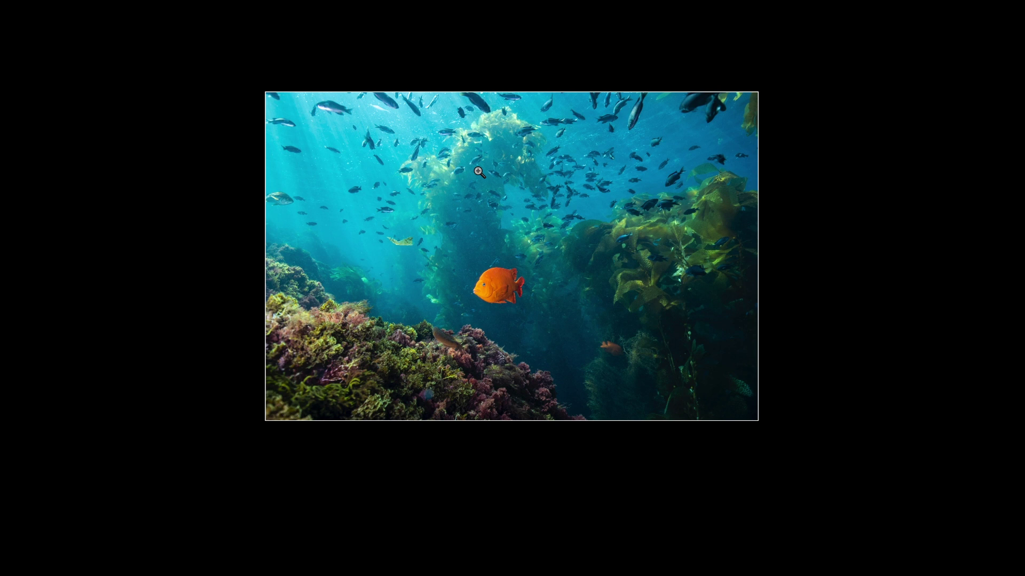
key(l)
key(l)
key(l)
key(l)
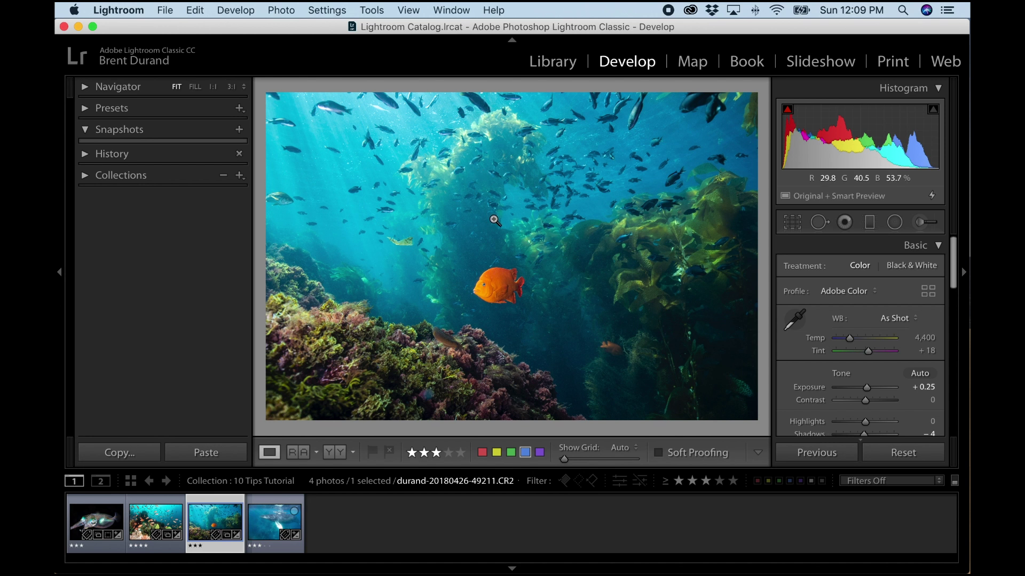
In Interface preferences, keep Lights Out screen colour Black and dim level 80%
click(131, 10)
click(135, 54)
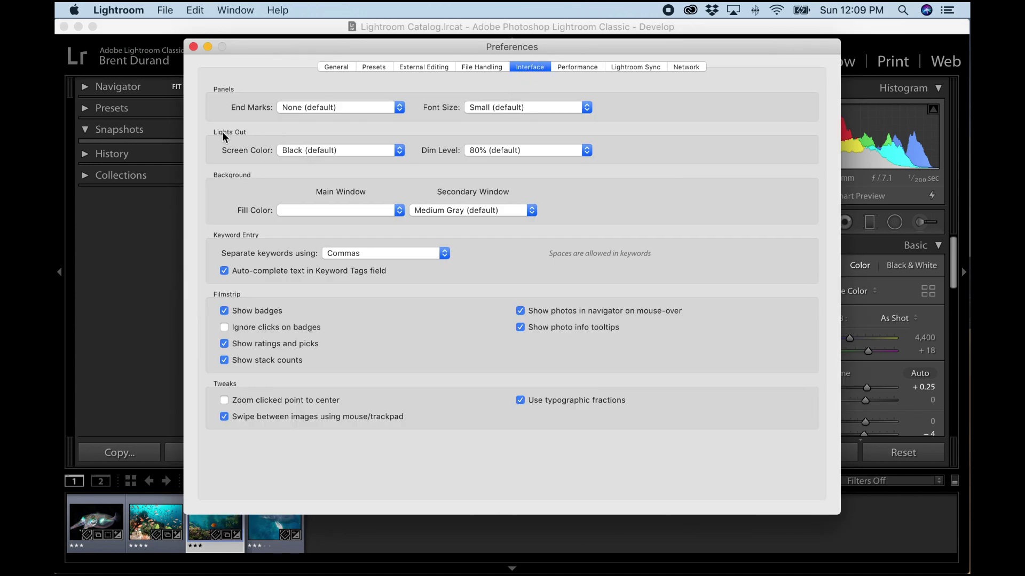
click(321, 153)
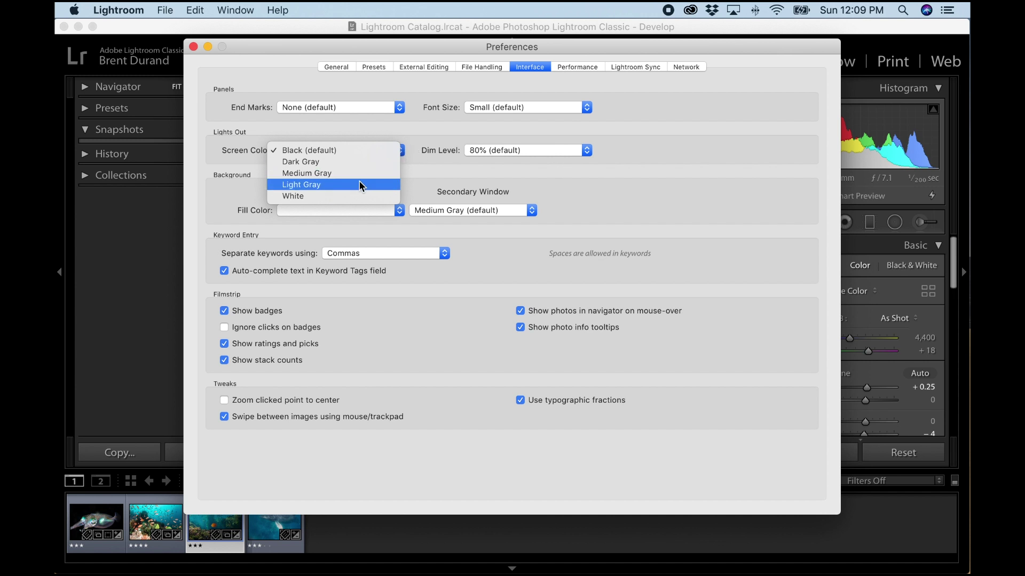
click(425, 139)
click(492, 147)
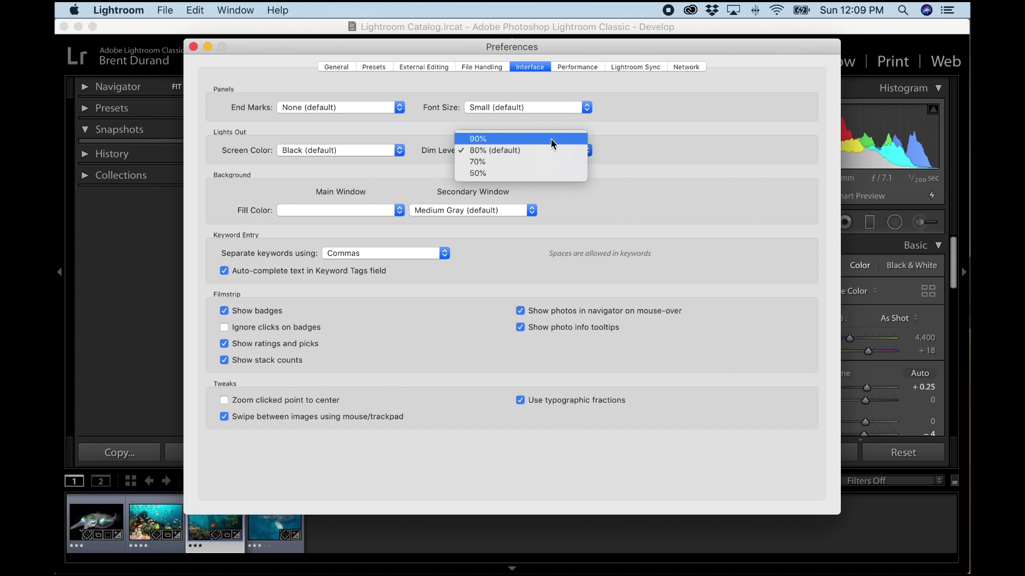
click(621, 147)
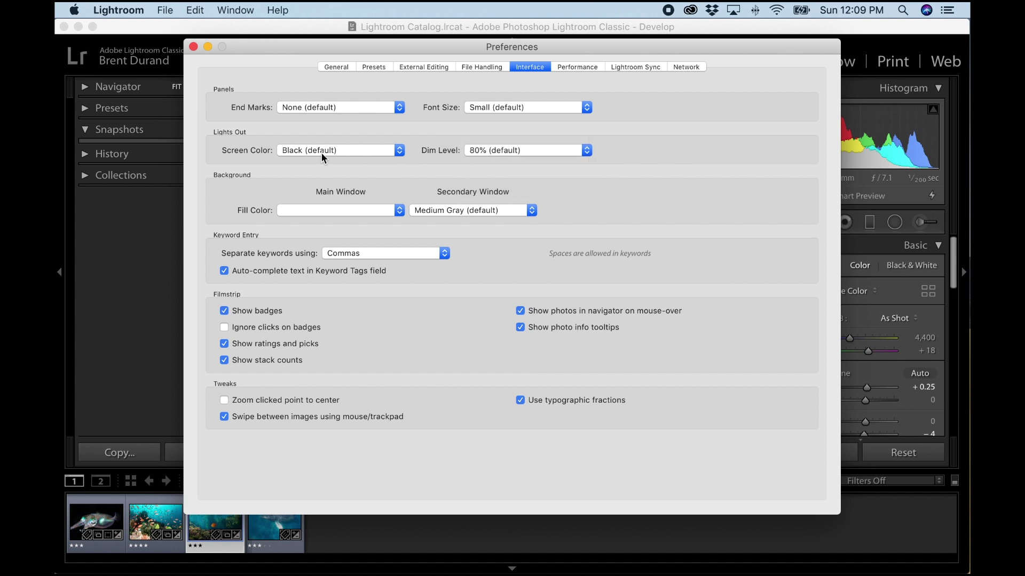